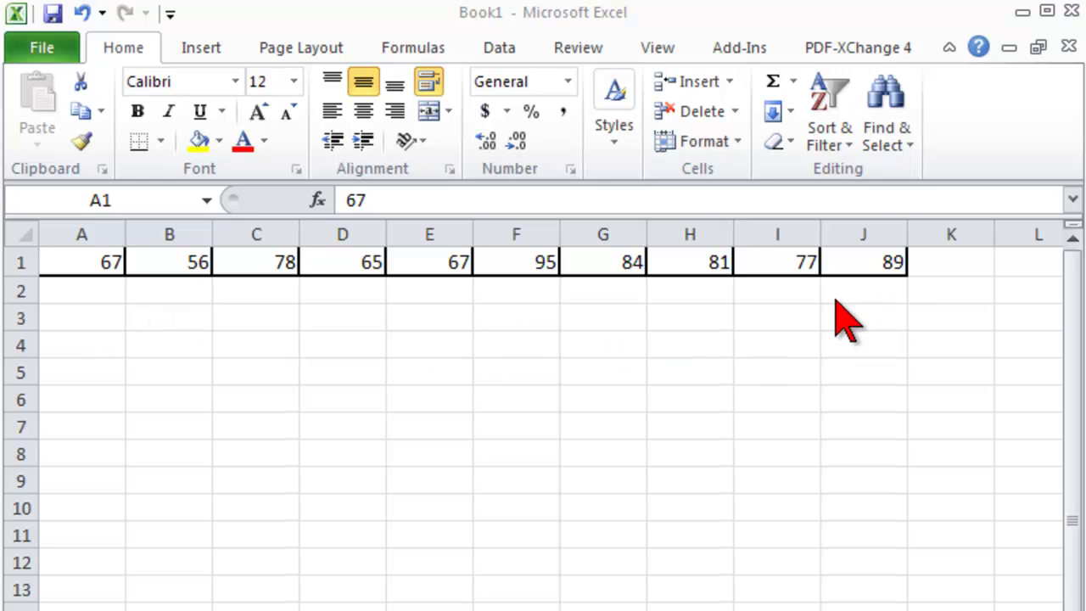
Insert a 2-D line chart with markers from the scores in A1:J1
{"action": "left_click", "coordinate": [96, 263]}
{"action": "left_click_drag", "start_coordinate": [96, 263], "coordinate": [867, 276]}
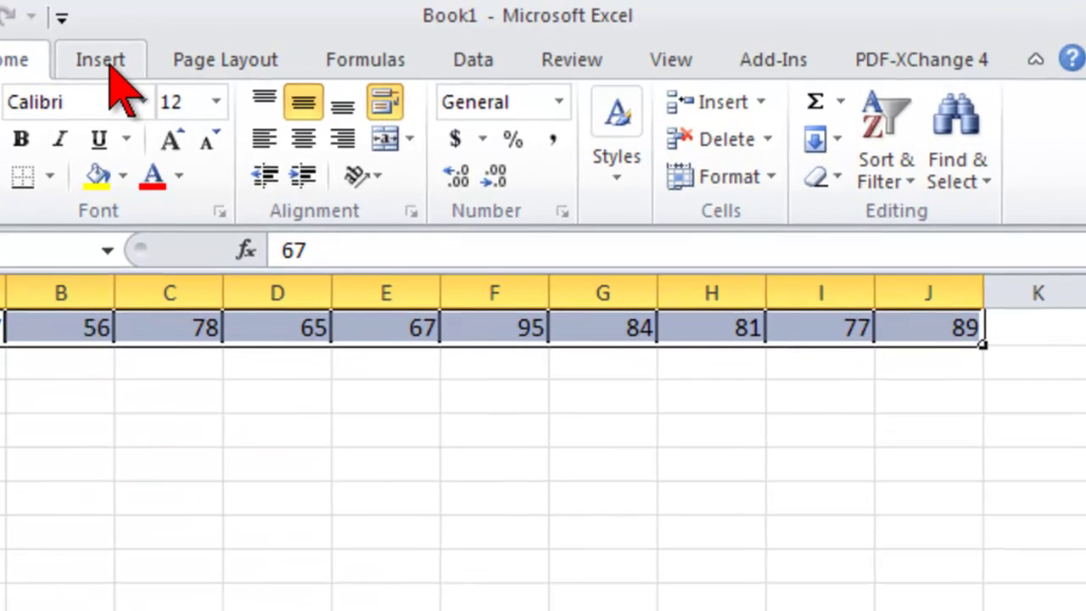
{"action": "left_click", "coordinate": [106, 61]}
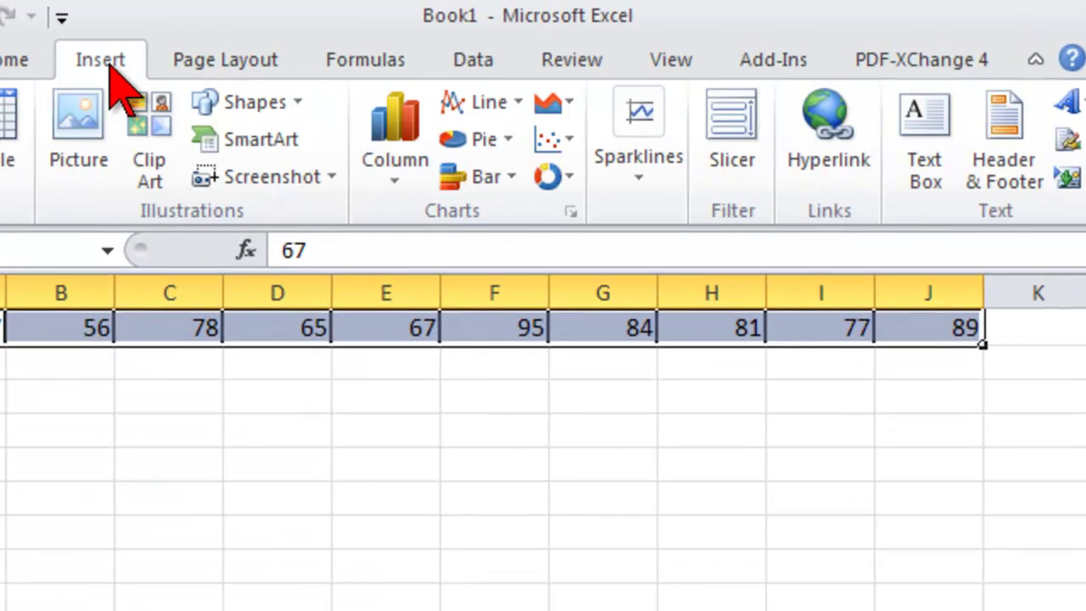
{"action": "left_click", "coordinate": [519, 127]}
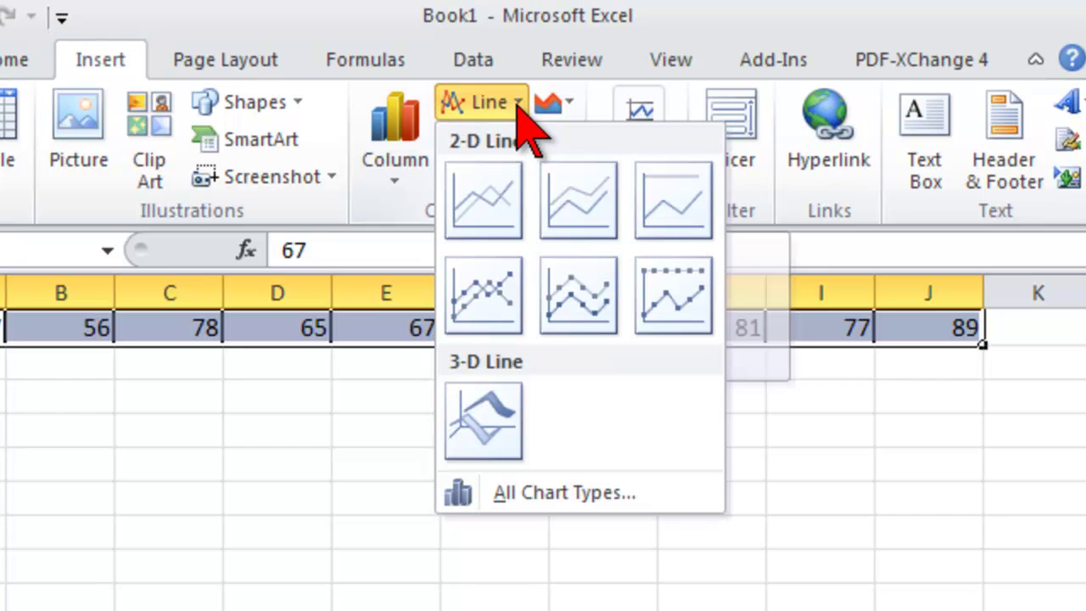
{"action": "left_click", "coordinate": [487, 292]}
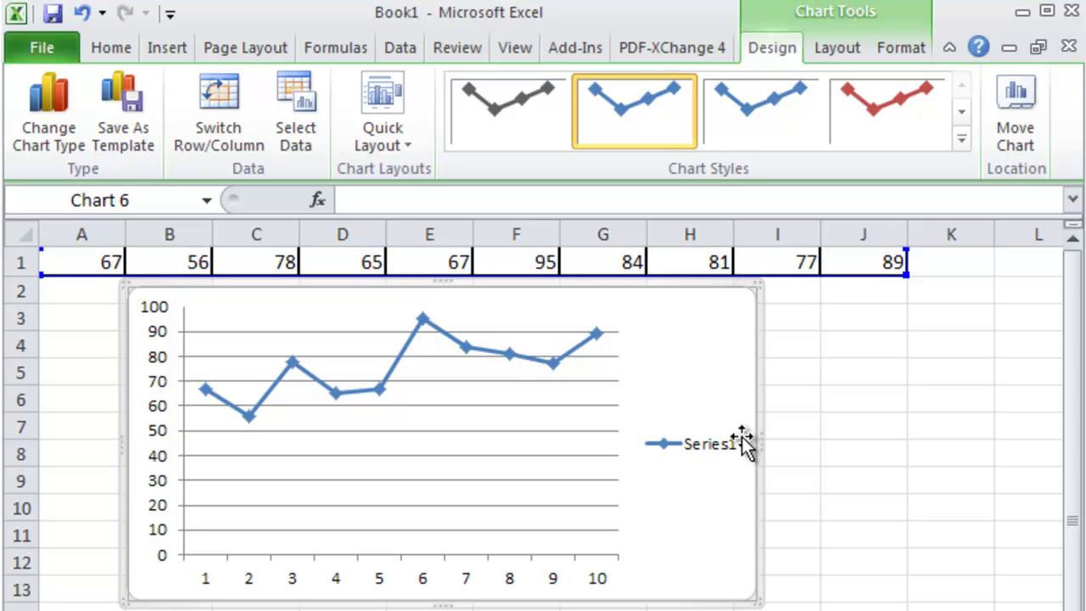
Delete the chart's legend and narrow the chart from its right edge to the end of column G
{"action": "left_click", "coordinate": [694, 450]}
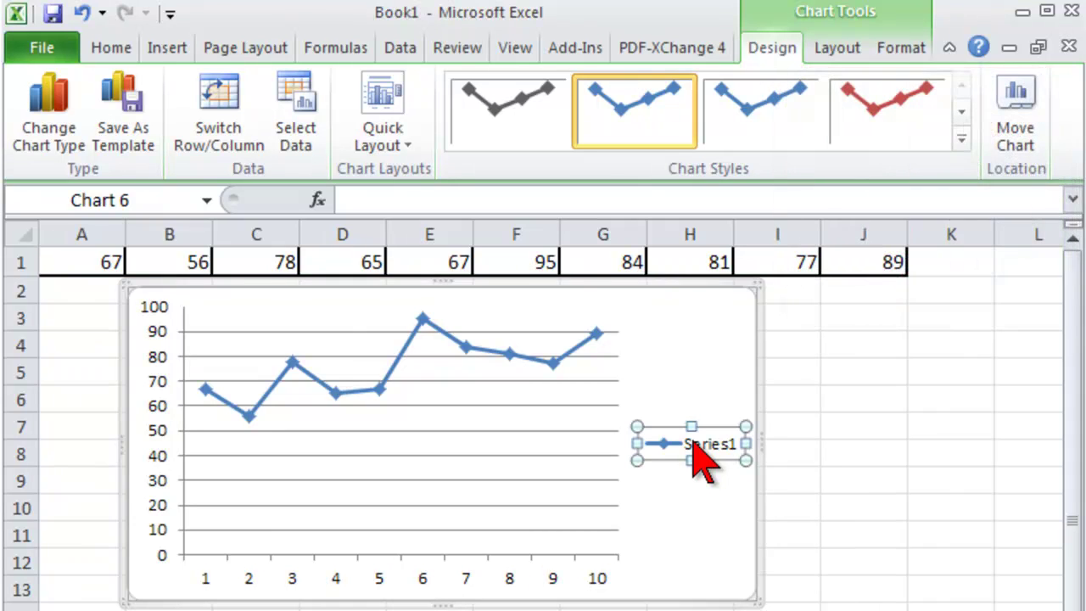
{"action": "key", "text": "Delete"}
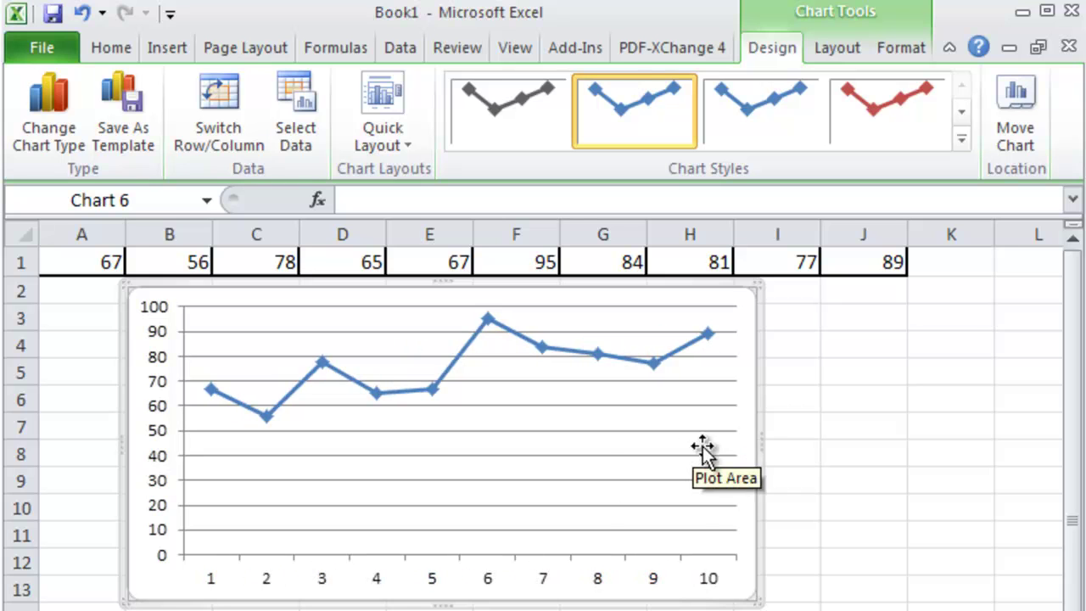
{"action": "left_click", "coordinate": [757, 440]}
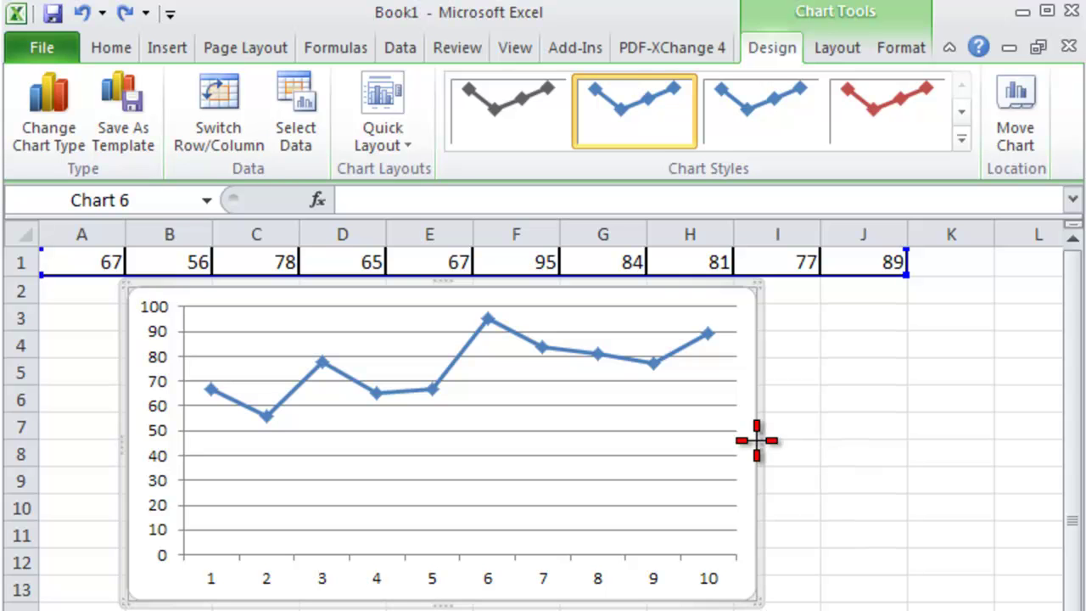
{"action": "left_click_drag", "start_coordinate": [756, 440], "coordinate": [649, 441]}
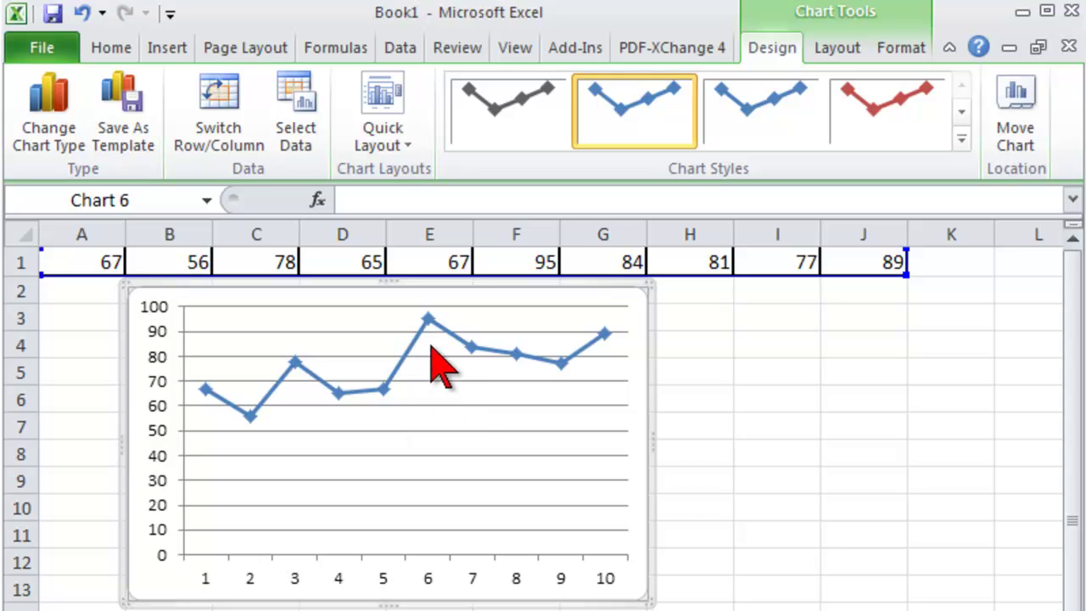
Format the data series with no line so that only the point markers are drawn
{"action": "mouse_move", "coordinate": [426, 326]}
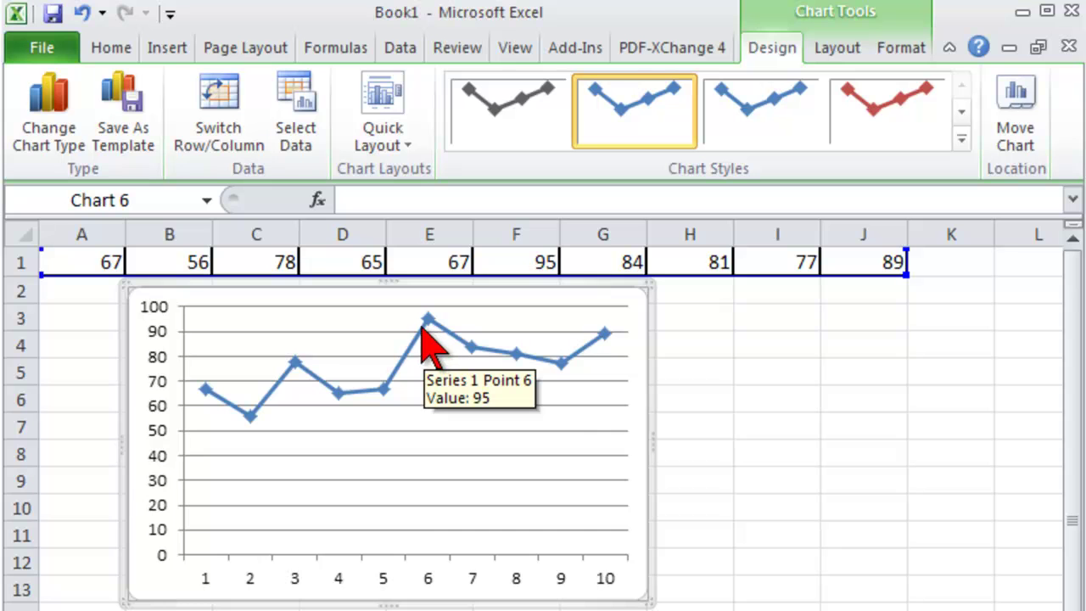
{"action": "right_click", "coordinate": [421, 326]}
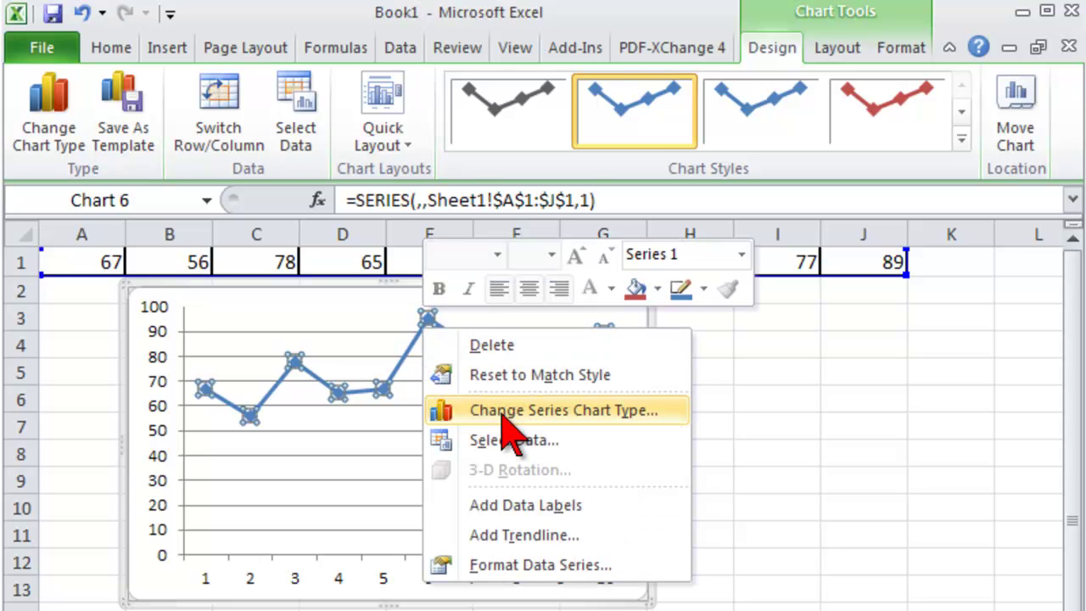
{"action": "left_click", "coordinate": [558, 564]}
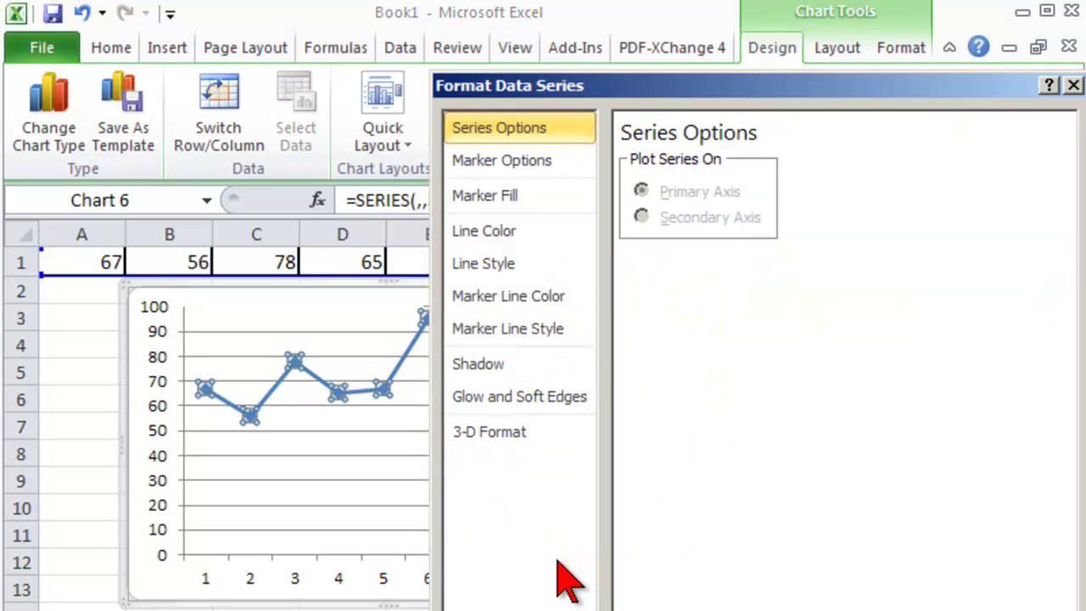
{"action": "left_click", "coordinate": [513, 242]}
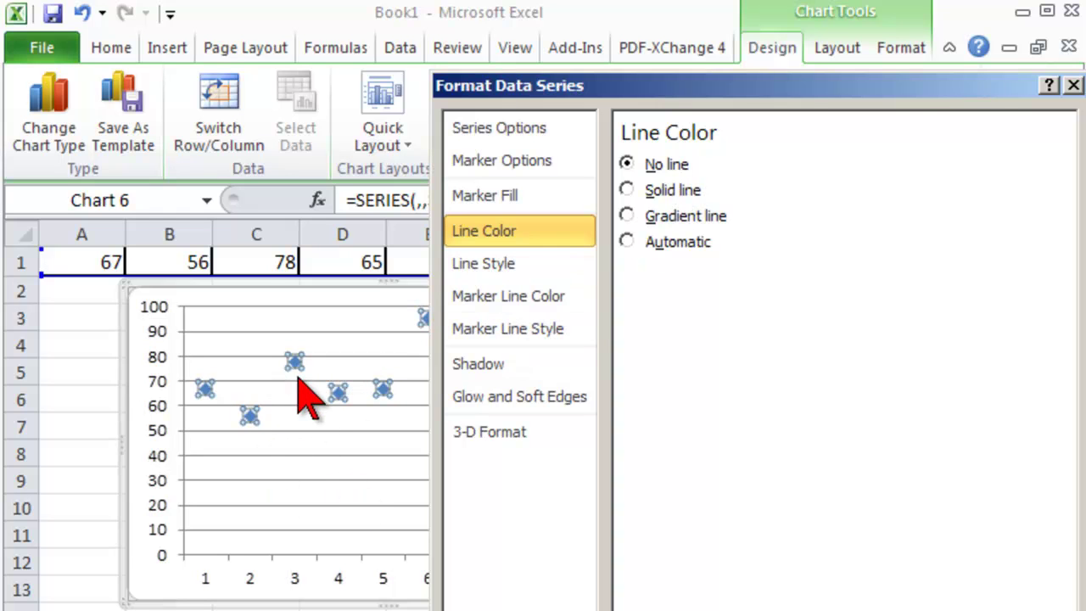
{"action": "mouse_move", "coordinate": [299, 371]}
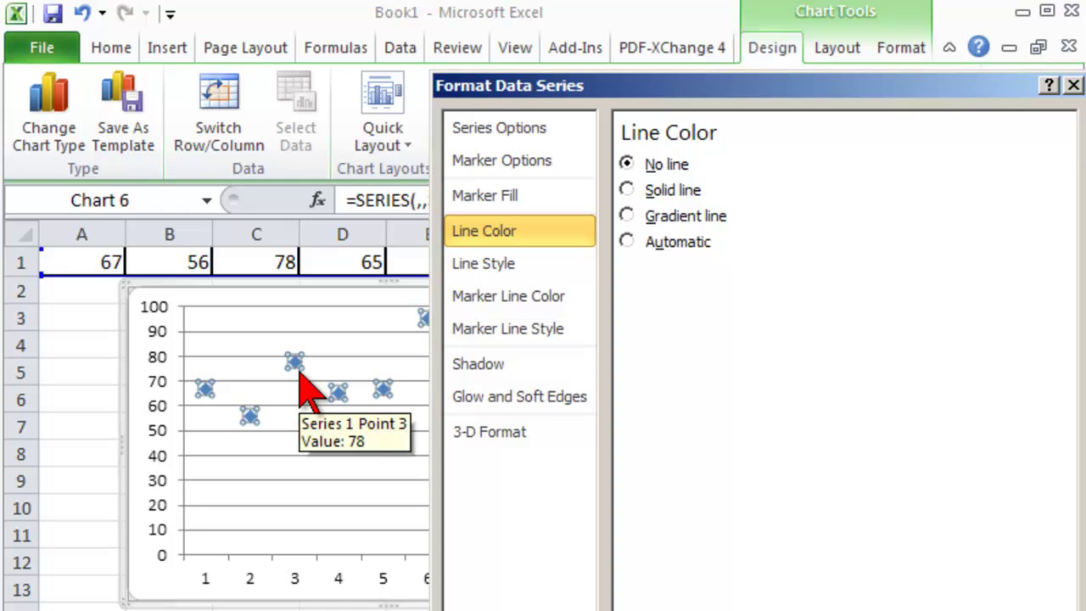
Set the series markers to the built-in diamond type at size 9 and close the series formatting
{"action": "left_click", "coordinate": [515, 164]}
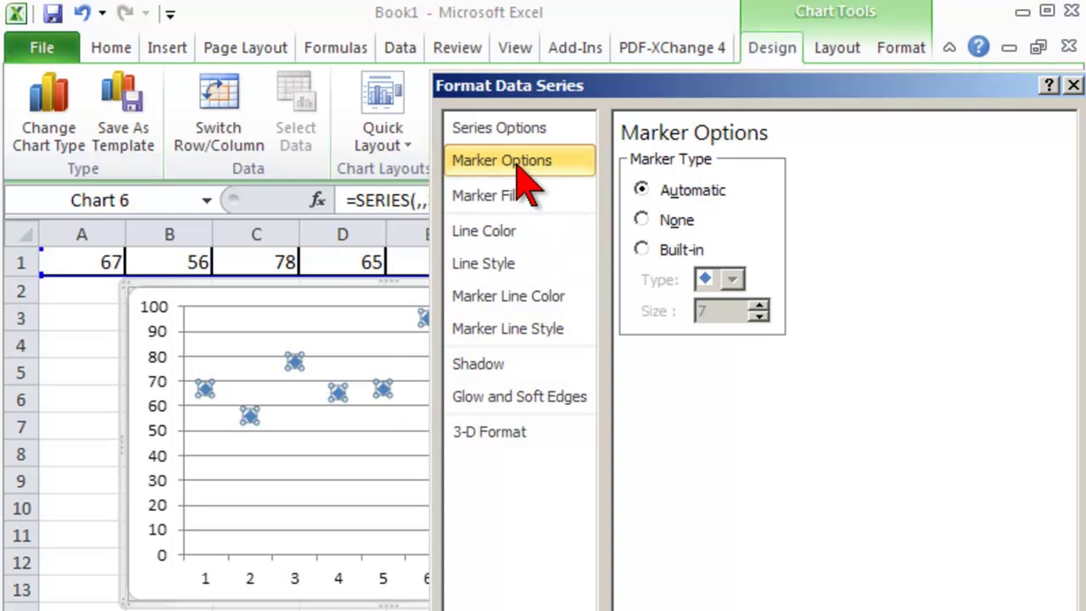
{"action": "left_click", "coordinate": [690, 251]}
{"action": "left_click", "coordinate": [758, 305]}
{"action": "left_click", "coordinate": [758, 306]}
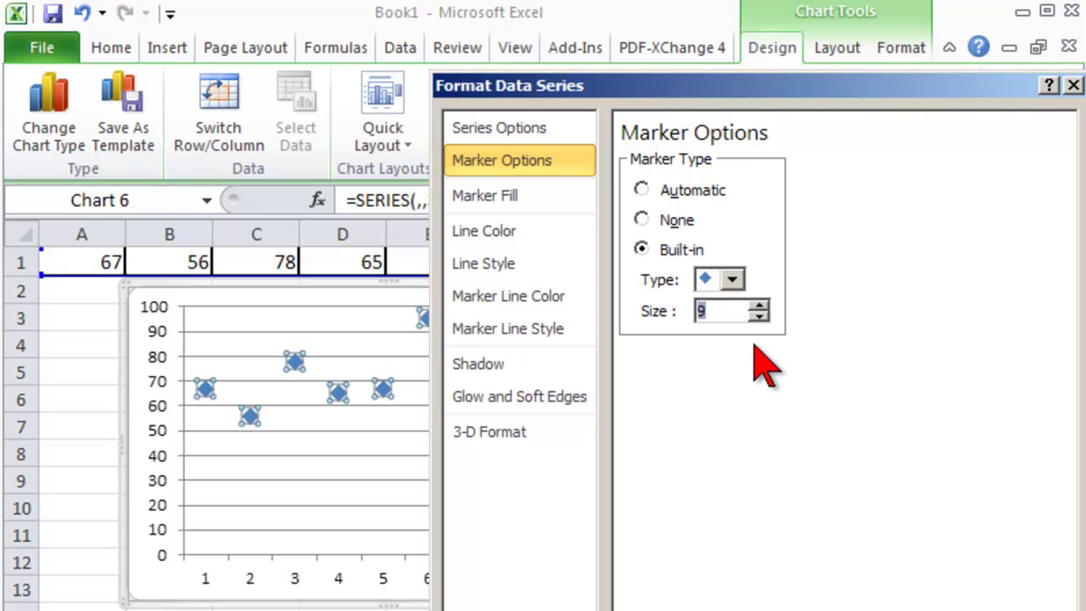
{"action": "left_click", "coordinate": [732, 279]}
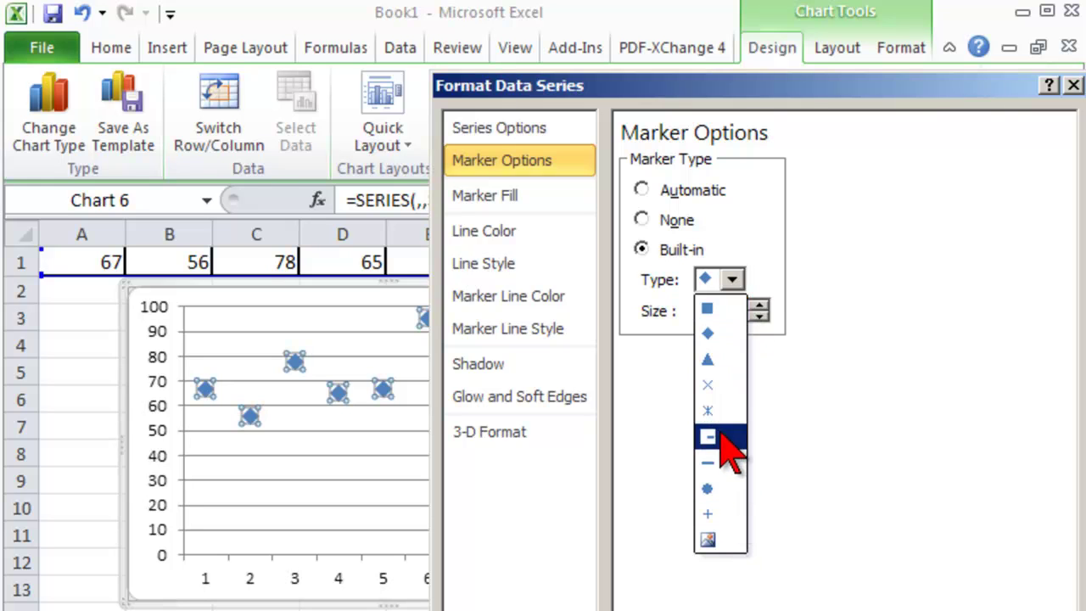
{"action": "left_click", "coordinate": [733, 281]}
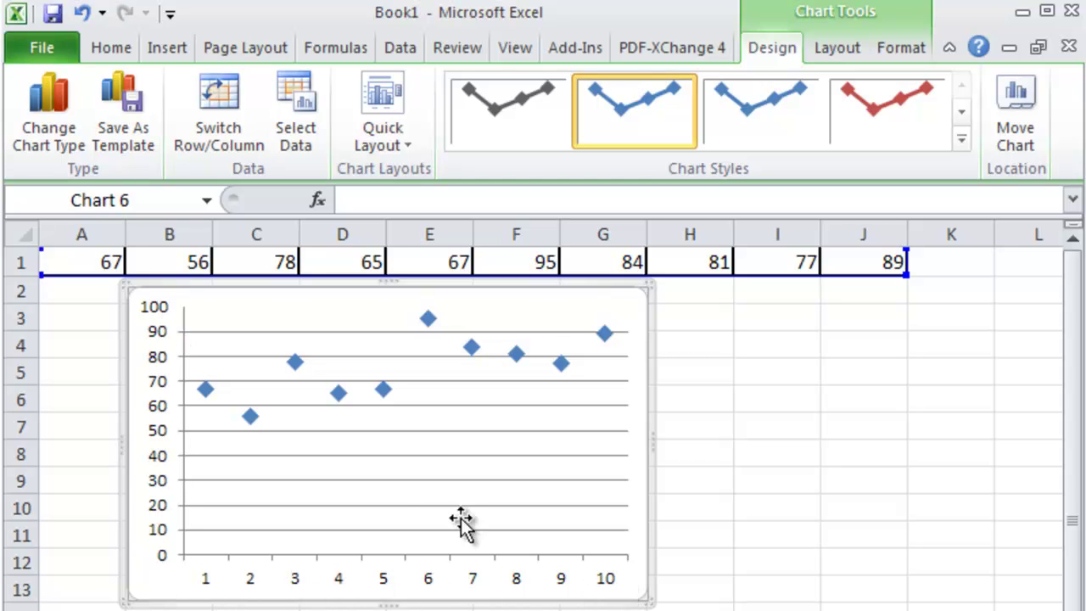
Set the font size of the vertical axis labels to 11
{"action": "left_click", "coordinate": [152, 309]}
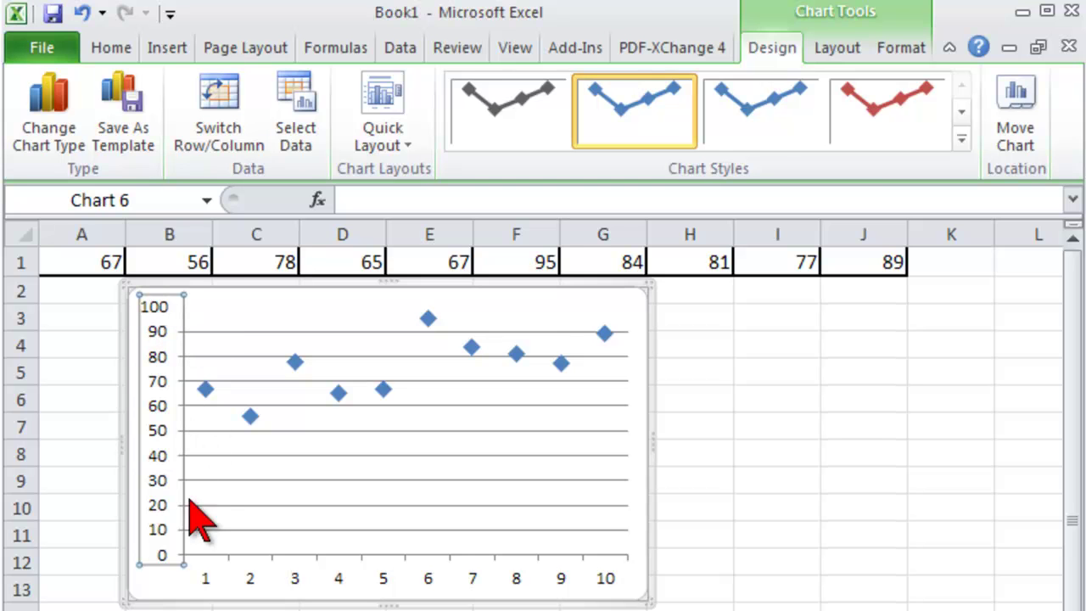
{"action": "right_click", "coordinate": [165, 318]}
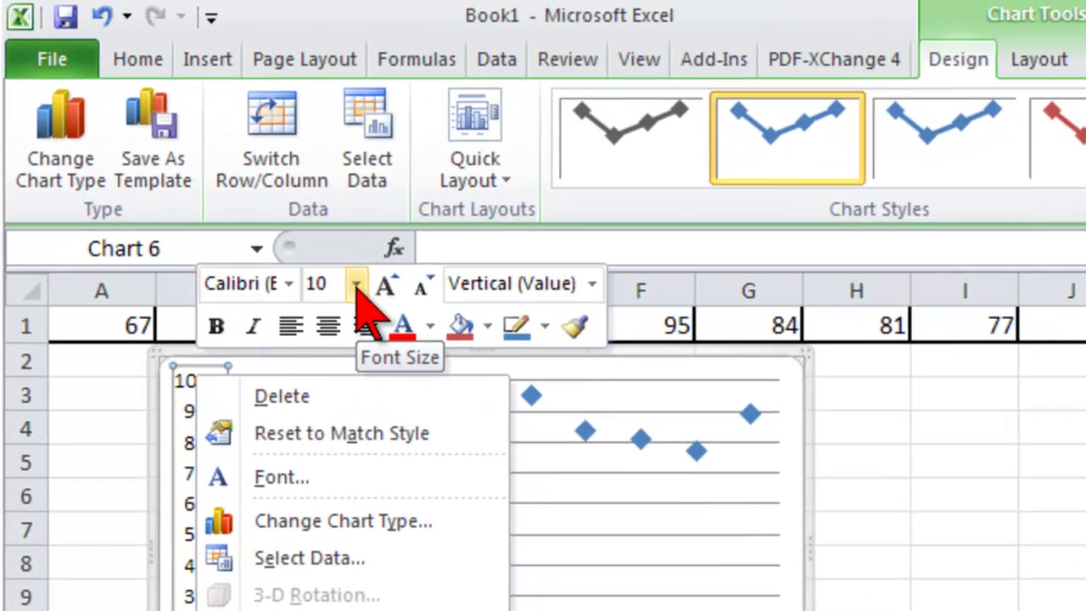
{"action": "left_click", "coordinate": [356, 290]}
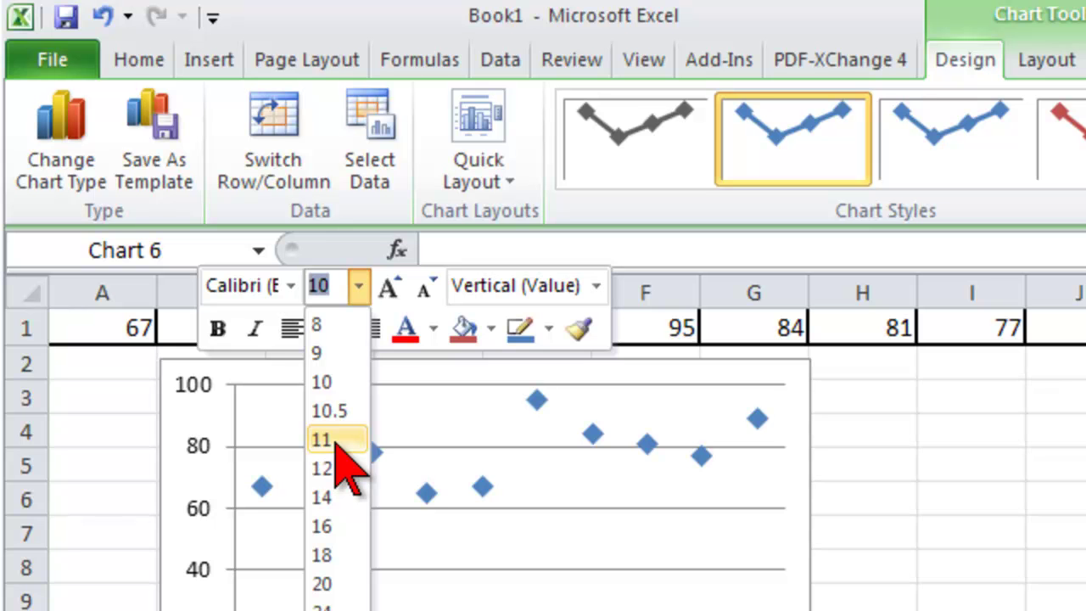
{"action": "left_click", "coordinate": [336, 441]}
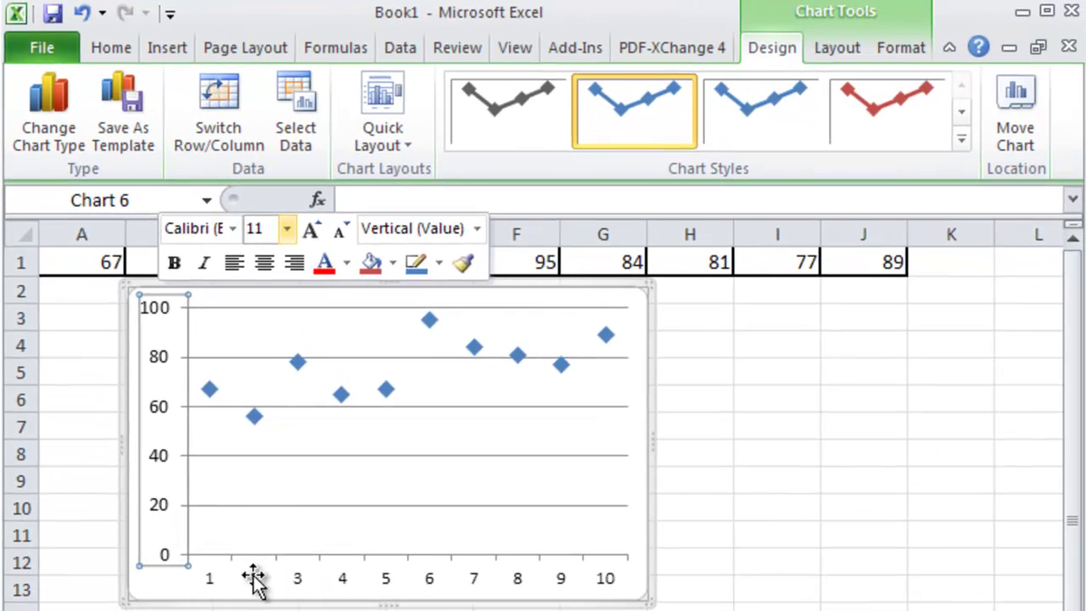
Increase the font size of the horizontal axis labels to match the vertical axis labels
{"action": "left_click", "coordinate": [601, 574]}
{"action": "right_click", "coordinate": [601, 574]}
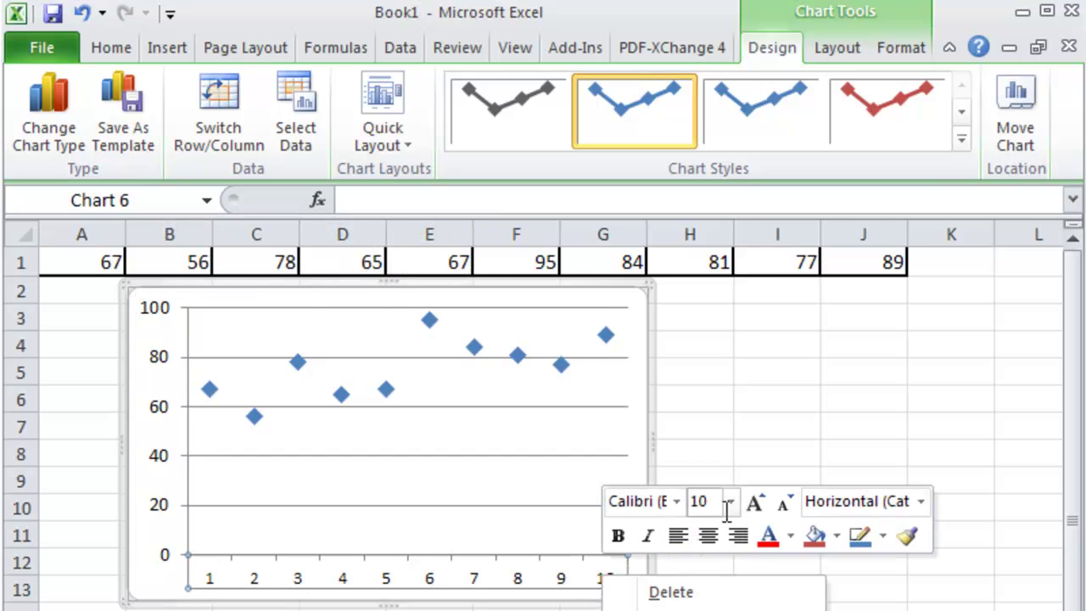
{"action": "left_click", "coordinate": [729, 502]}
{"action": "left_click", "coordinate": [700, 35]}
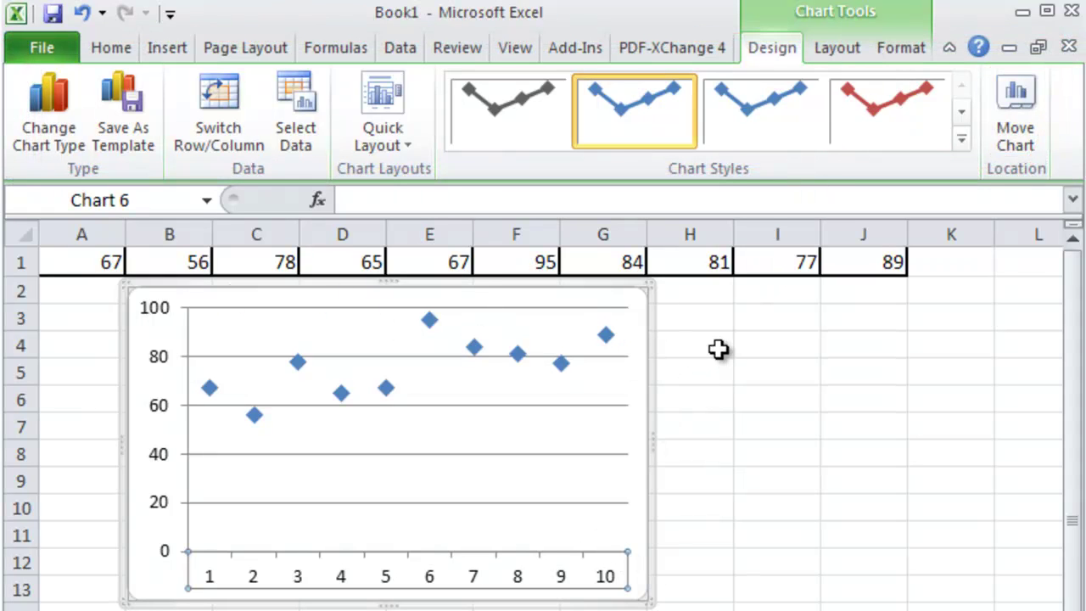
Add a chart title using the Above Chart placement
{"action": "left_click", "coordinate": [714, 343]}
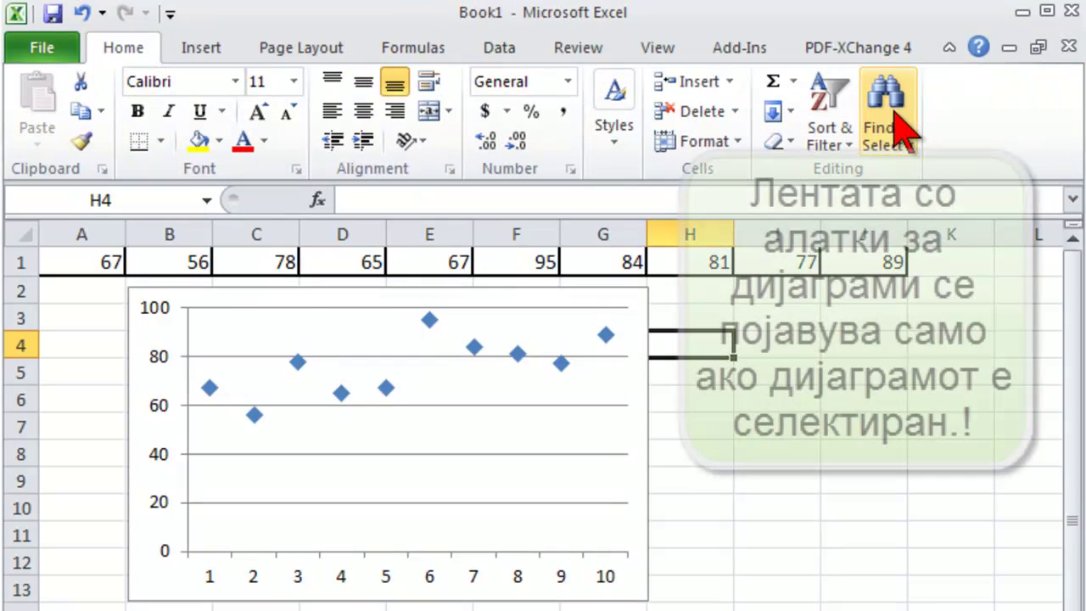
{"action": "left_click", "coordinate": [644, 484]}
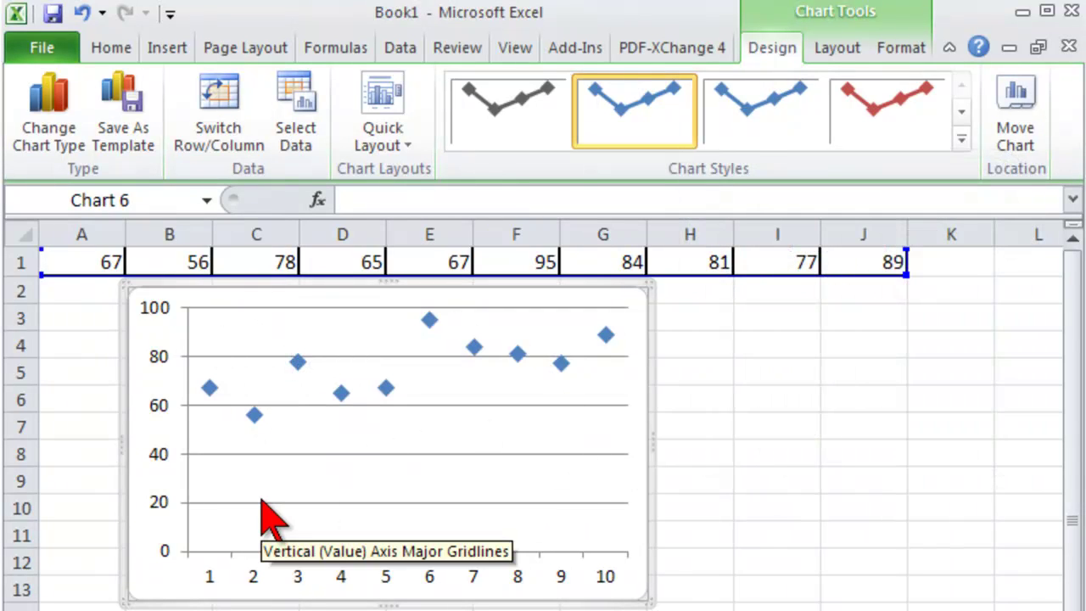
{"action": "left_click", "coordinate": [836, 49]}
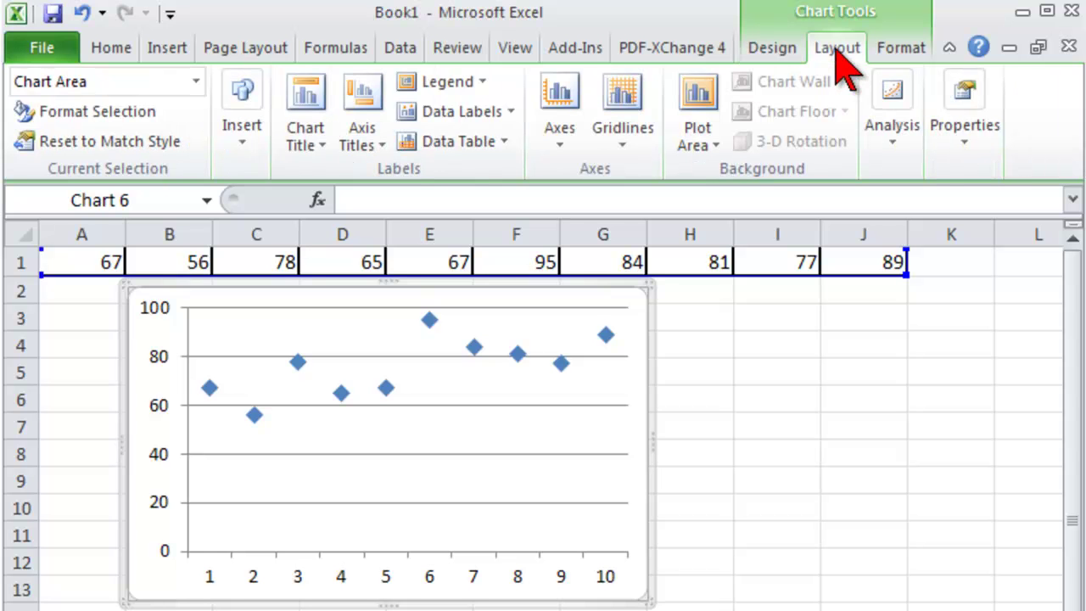
{"action": "left_click", "coordinate": [328, 153]}
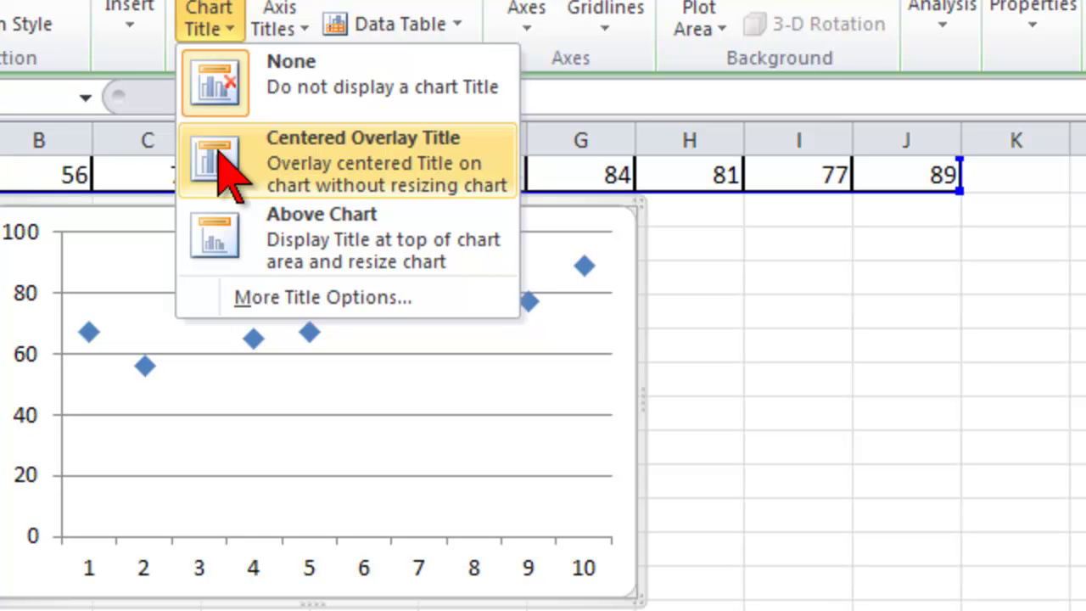
{"action": "left_click", "coordinate": [222, 247]}
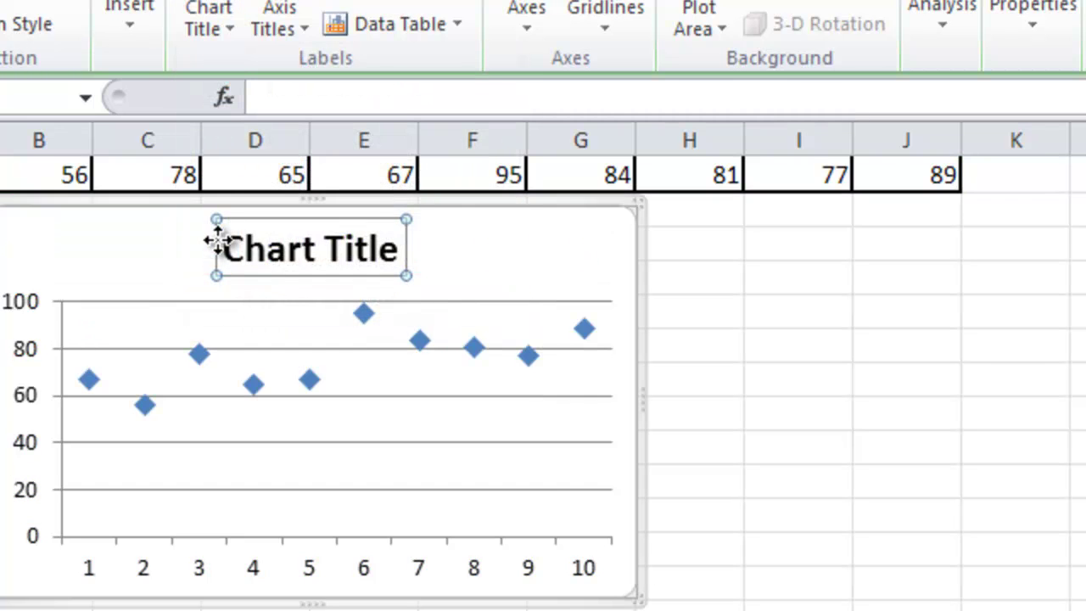
Replace the chart's placeholder title with "Резултати од испит"
{"action": "left_click", "coordinate": [399, 254]}
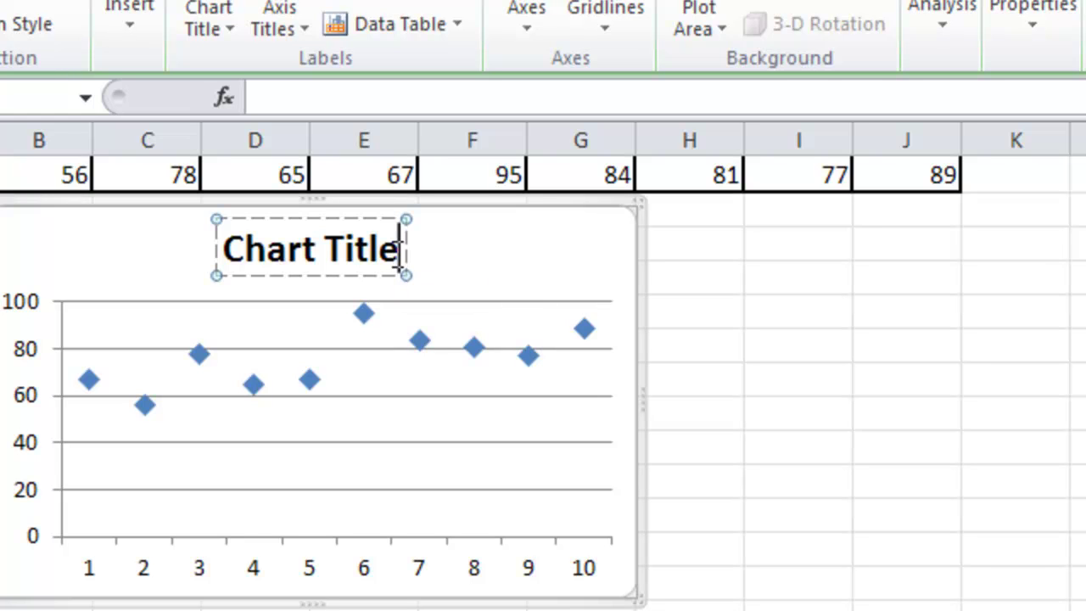
{"action": "key", "text": "BackSpace"}
{"action": "key", "text": "BackSpace"}
{"action": "key", "text": "BackSpace"}
{"action": "key", "text": "BackSpace"}
{"action": "key", "text": "BackSpace"}
{"action": "key", "text": "BackSpace"}
{"action": "key", "text": "BackSpace"}
{"action": "key", "text": "BackSpace"}
{"action": "key", "text": "BackSpace"}
{"action": "key", "text": "BackSpace"}
{"action": "key", "text": "BackSpace"}
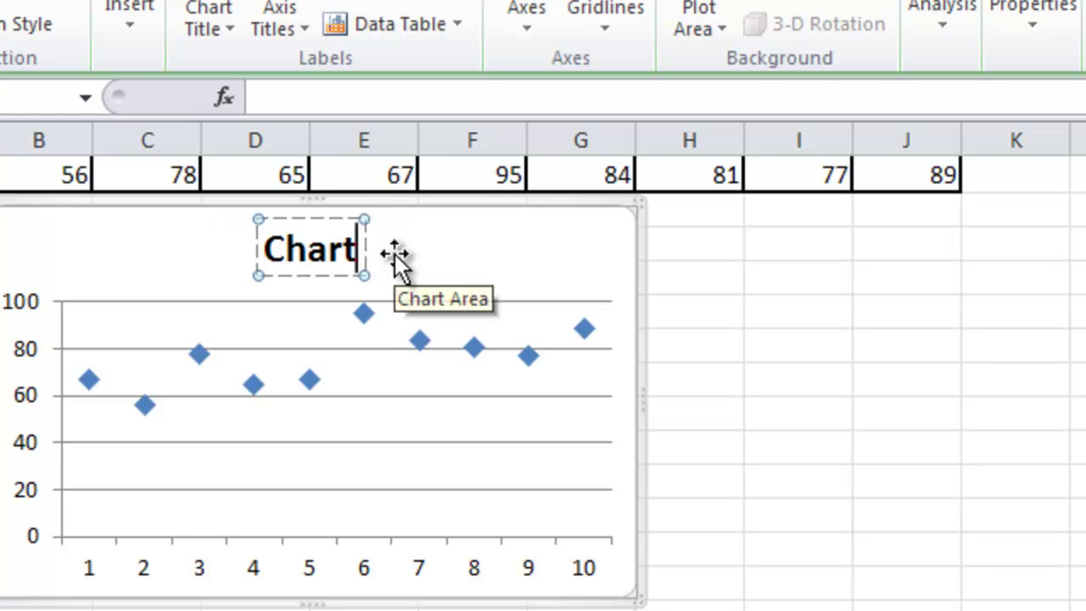
{"action": "type", "text": "Резултати од испит"}
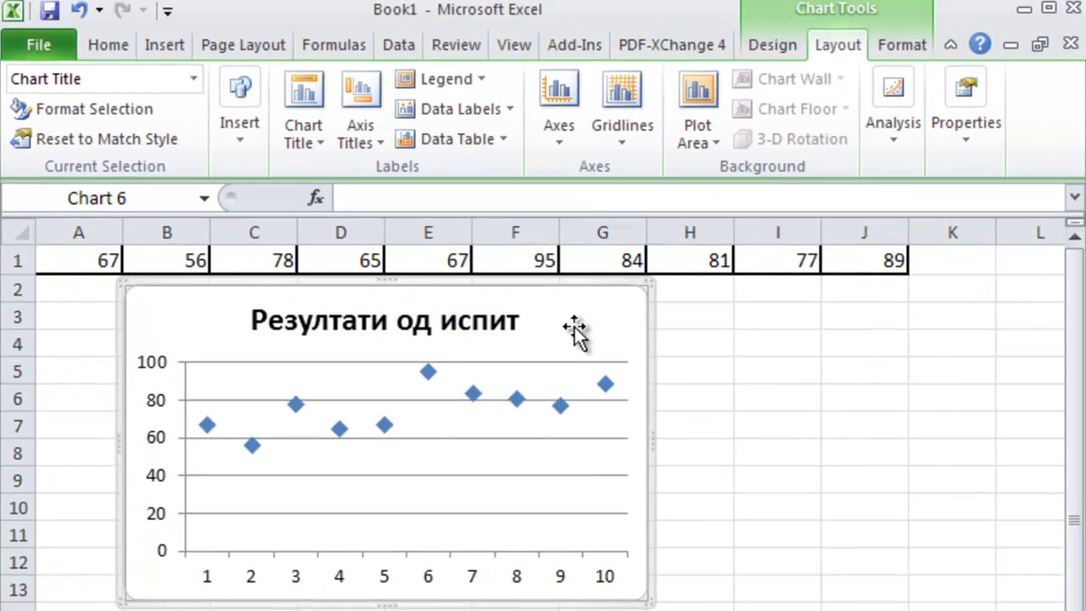
{"action": "left_click", "coordinate": [574, 327]}
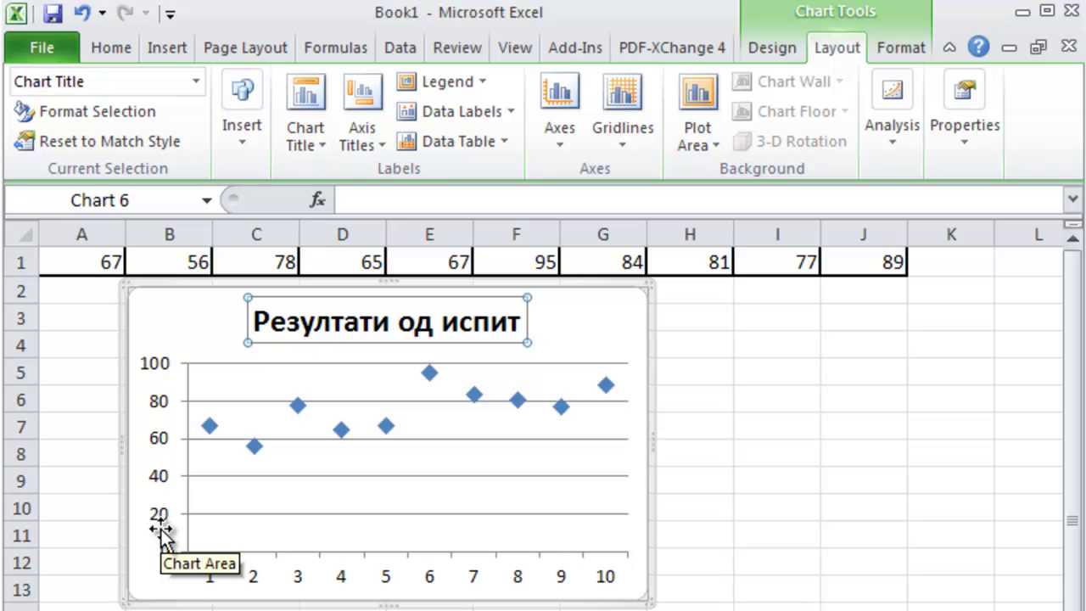
Add a rotated title to the primary vertical axis and replace its placeholder text with "Бодови"
{"action": "left_click", "coordinate": [383, 146]}
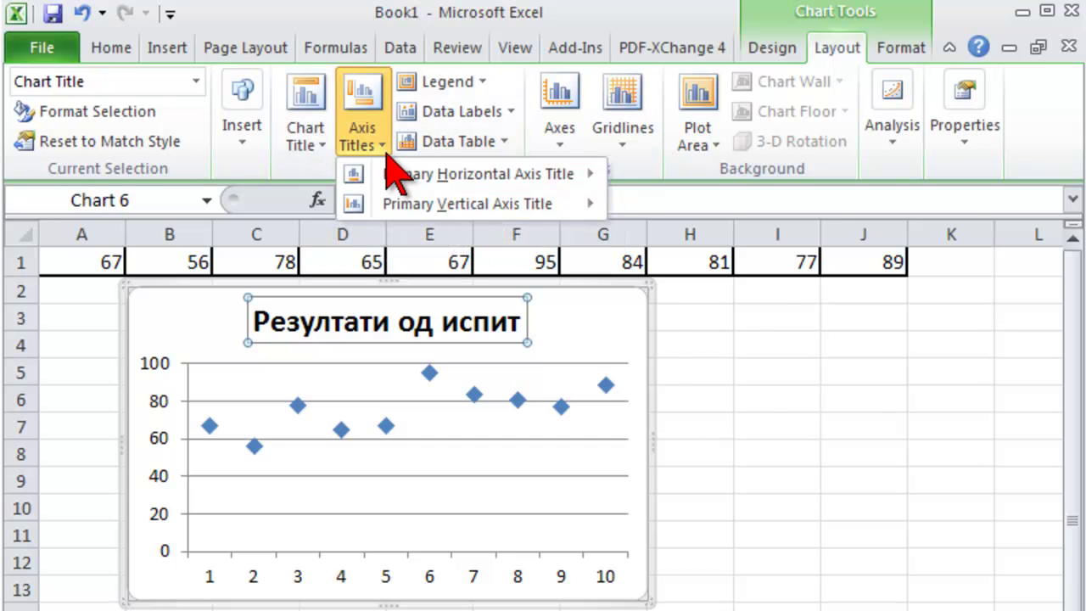
{"action": "mouse_move", "coordinate": [416, 215]}
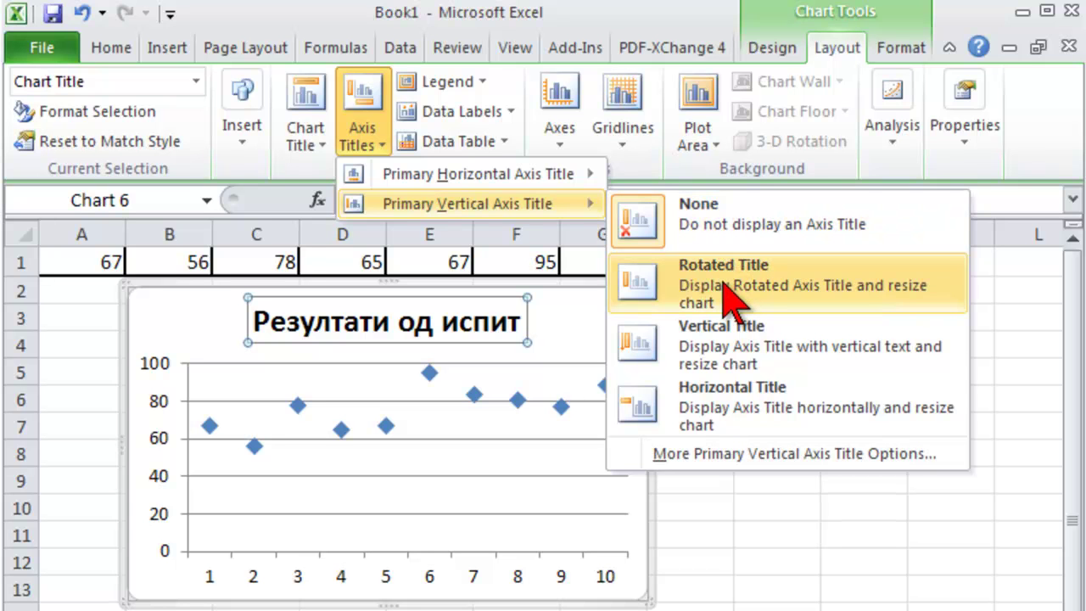
{"action": "left_click", "coordinate": [702, 282]}
{"action": "left_click", "coordinate": [167, 451]}
{"action": "key", "text": "Delete"}
{"action": "key", "text": "Delete"}
{"action": "key", "text": "Delete"}
{"action": "key", "text": "Delete"}
{"action": "key", "text": "Delete"}
{"action": "key", "text": "Delete"}
{"action": "key", "text": "Delete"}
{"action": "key", "text": "Delete"}
{"action": "key", "text": "Delete"}
{"action": "key", "text": "Delete"}
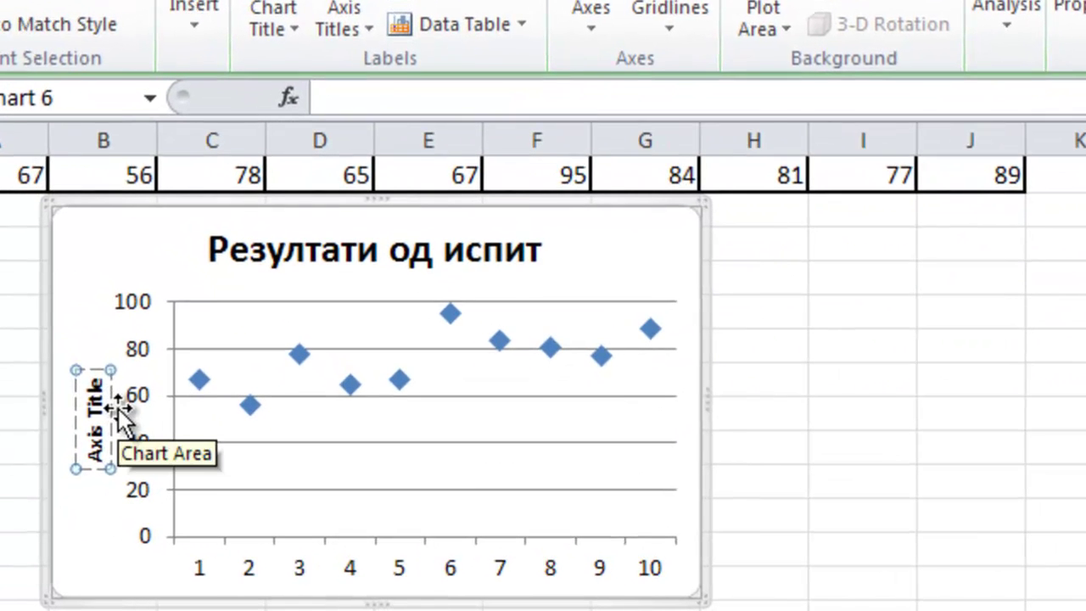
{"action": "type", "text": "Б"}
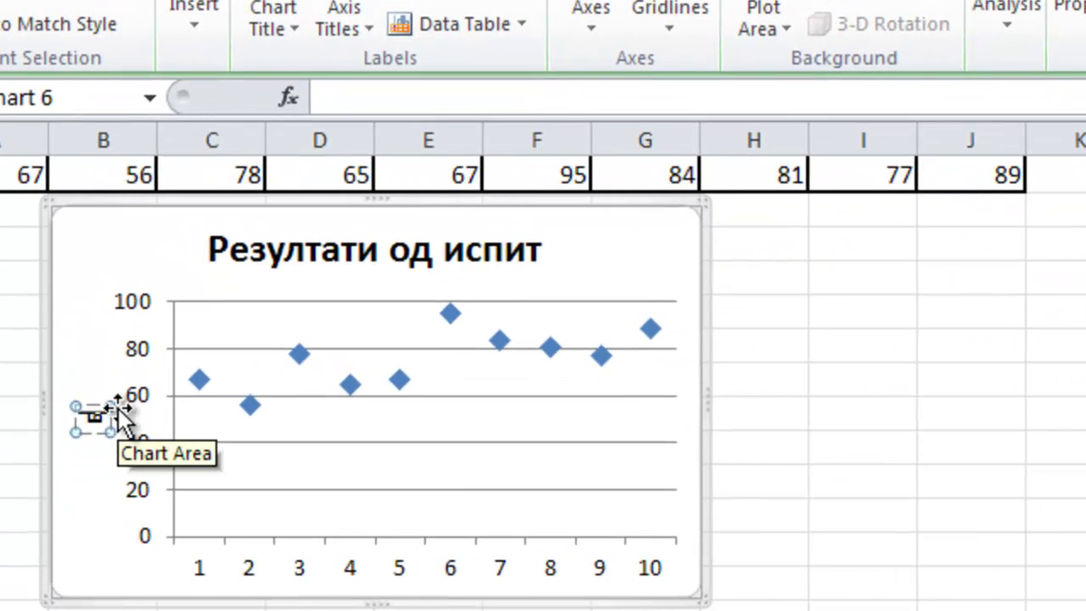
{"action": "type", "text": "одови"}
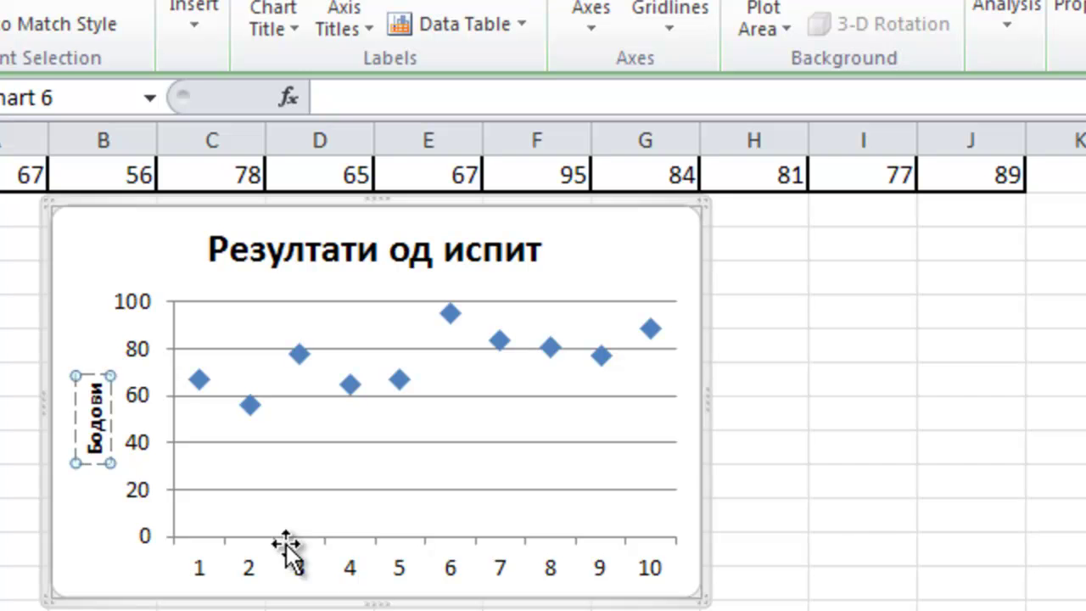
Increase the font size of the vertical axis title and deselect the chart
{"action": "left_click", "coordinate": [100, 414]}
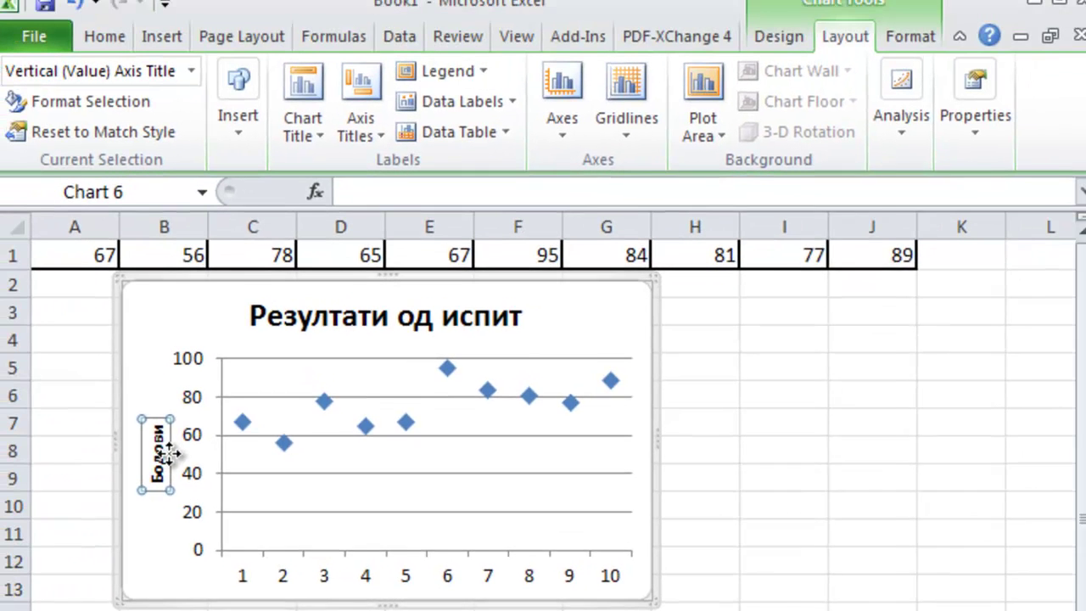
{"action": "right_click", "coordinate": [169, 454]}
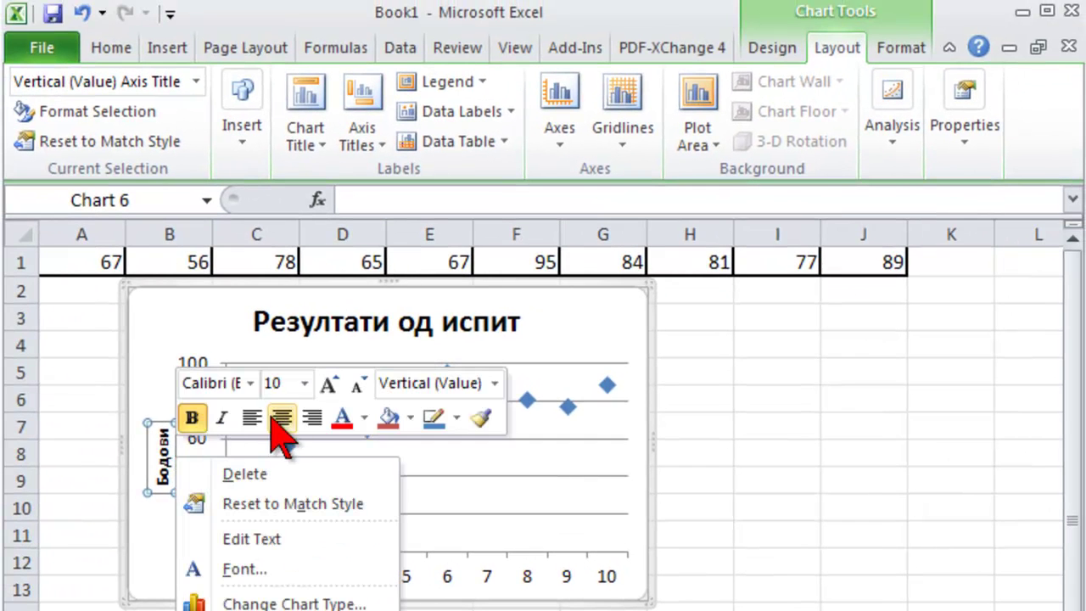
{"action": "left_click", "coordinate": [302, 378]}
{"action": "left_click", "coordinate": [280, 506]}
{"action": "left_click", "coordinate": [695, 581]}
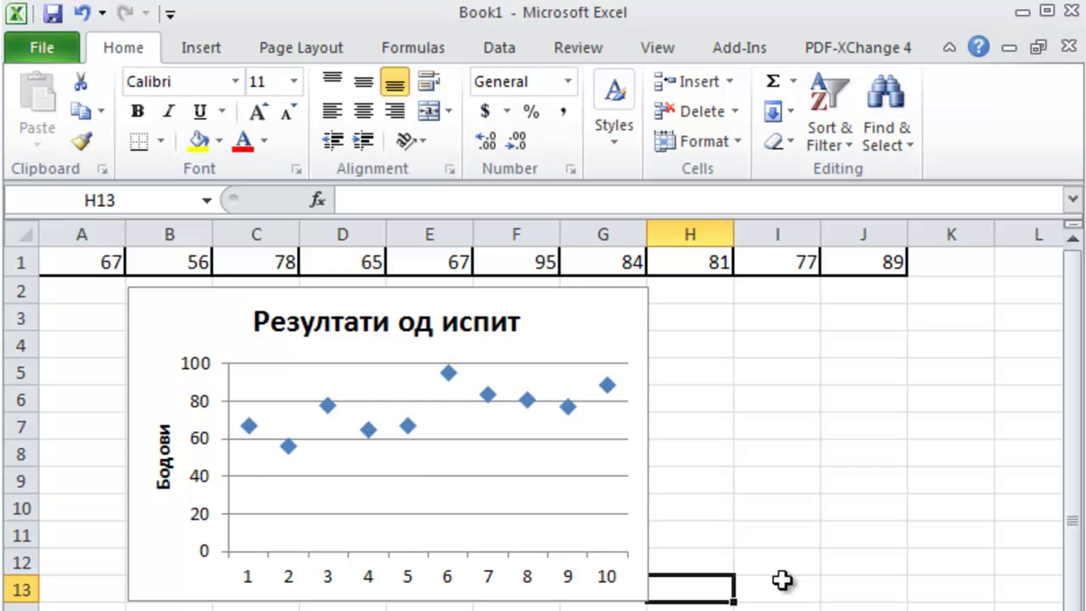